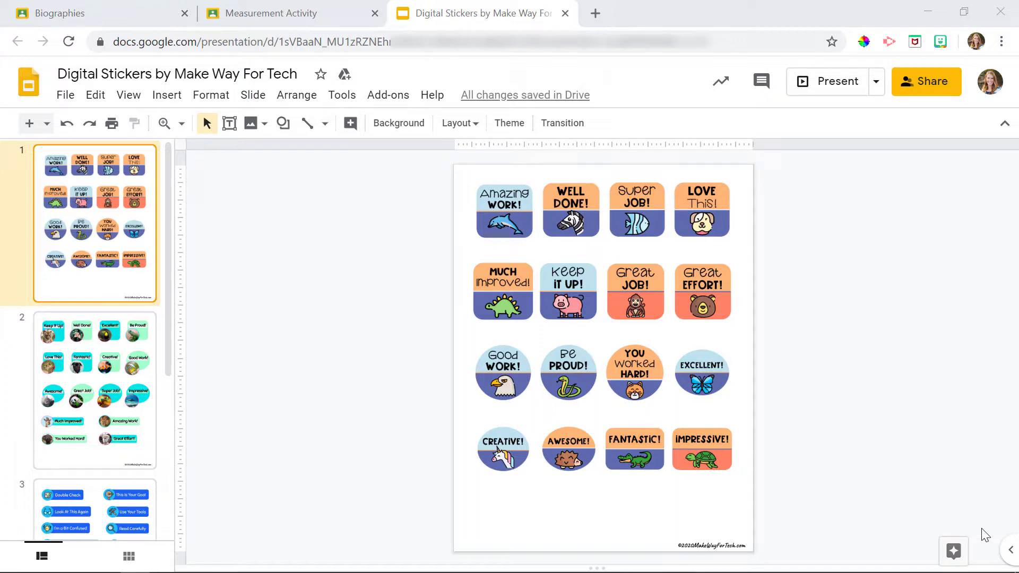
Browse sticker slides 2, 3 and 4 of the Digital Stickers by Make Way For Tech deck
left_click(109, 365)
scroll(169, 317, "down", 2)
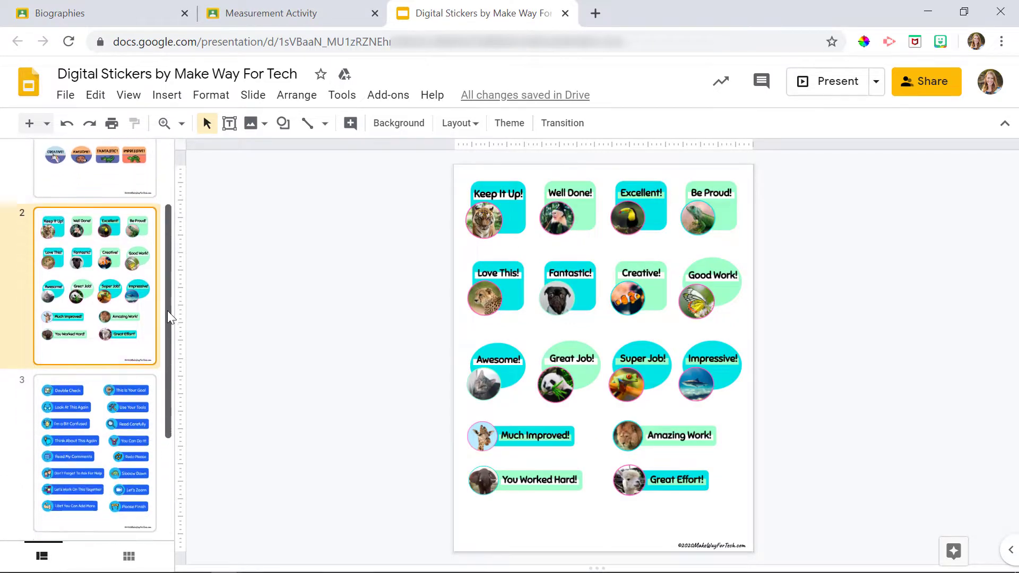
scroll(169, 317, "down", 1)
key("Down")
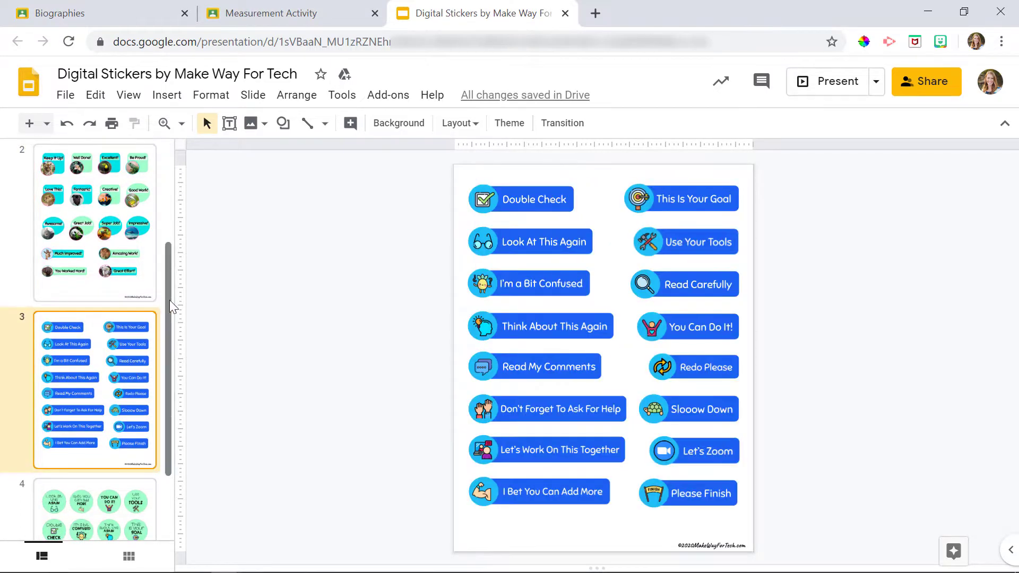
scroll(169, 324, "down", 2)
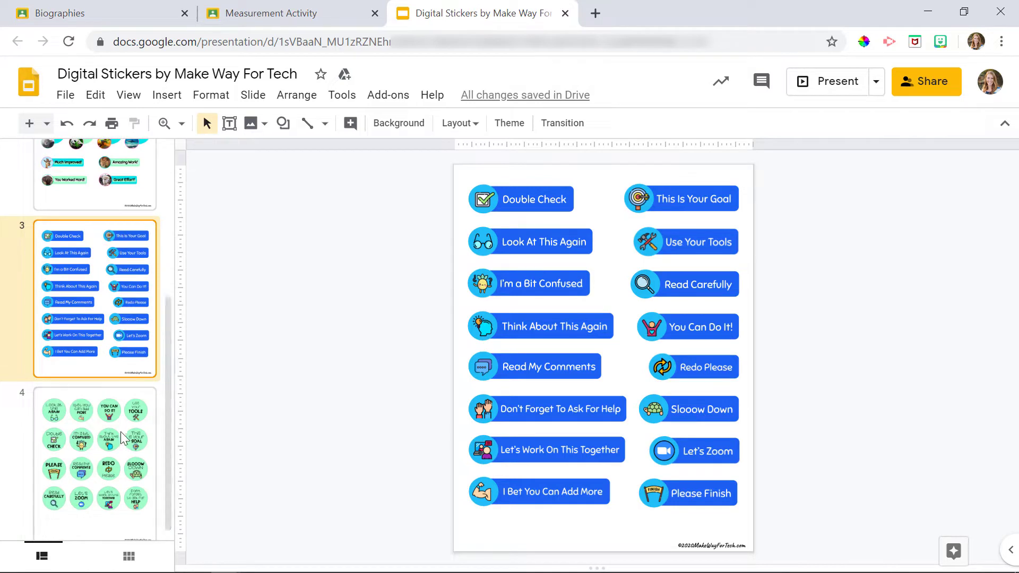
left_click(122, 440)
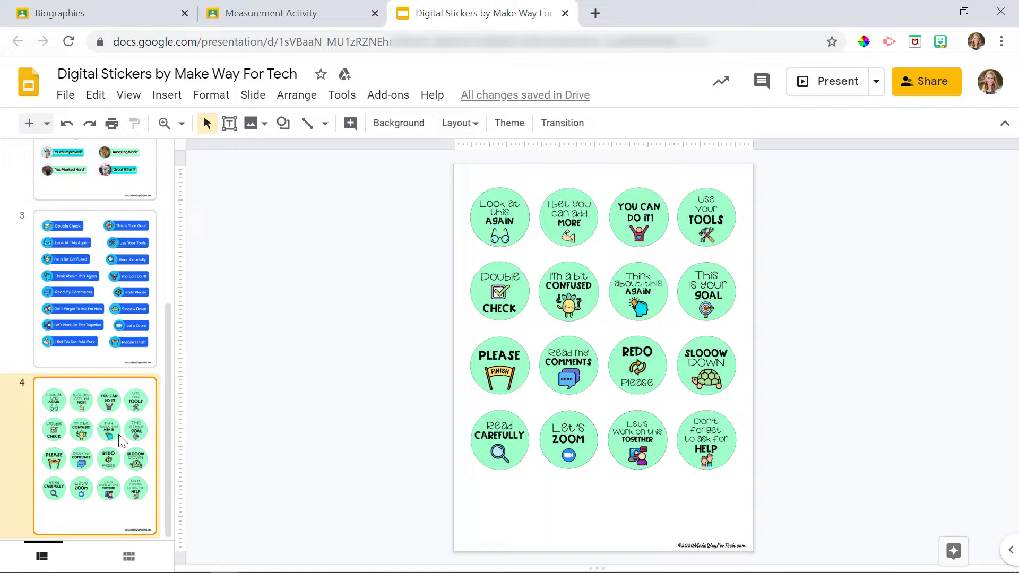
scroll(122, 441, "up", 5)
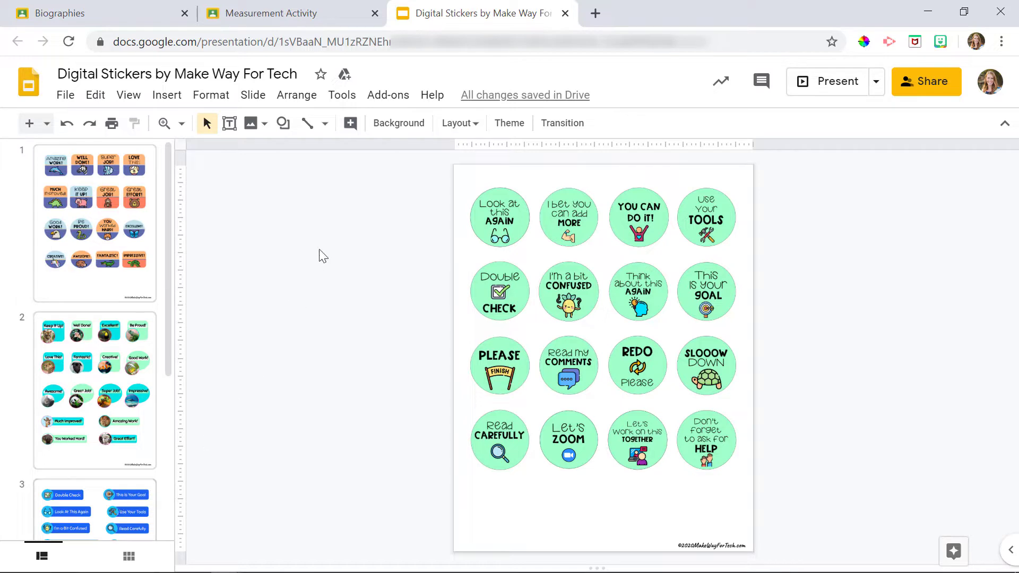
Restore the browser and drag the Digital Stickers deck into its own window beside the Measurement Activity grading view
left_click(286, 20)
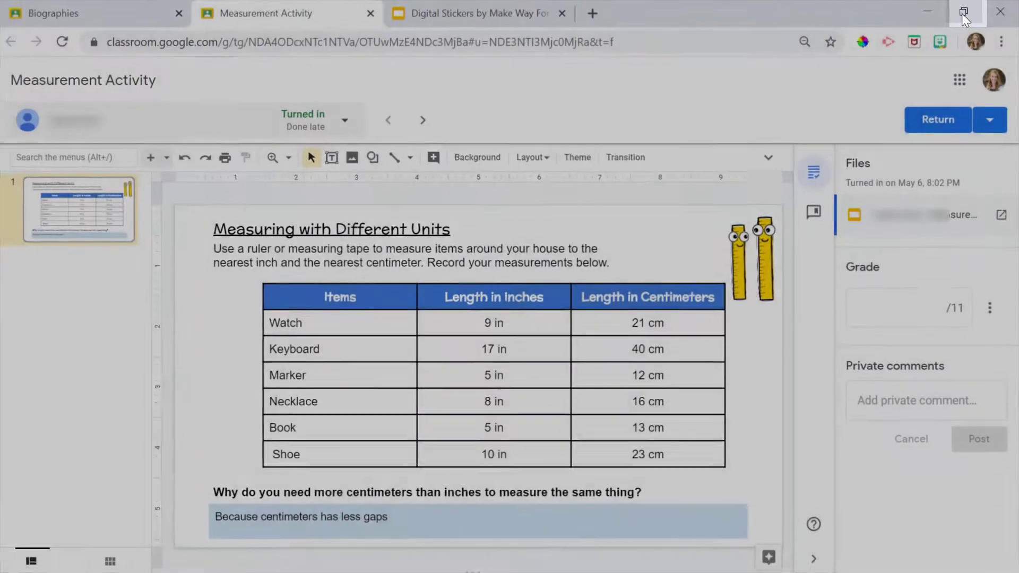
left_click(945, 17)
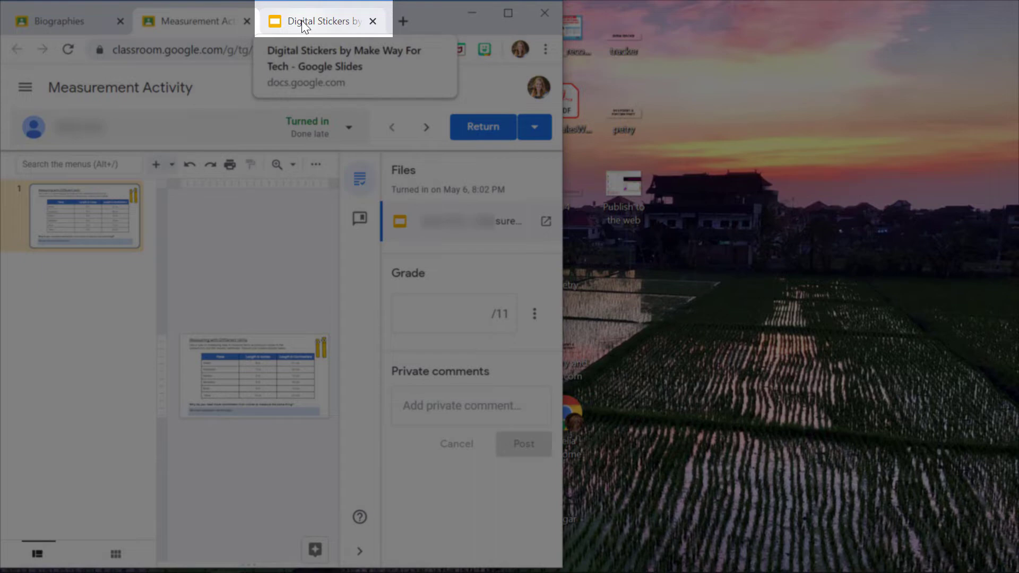
left_click(302, 21)
left_click_drag(301, 20, 587, 28)
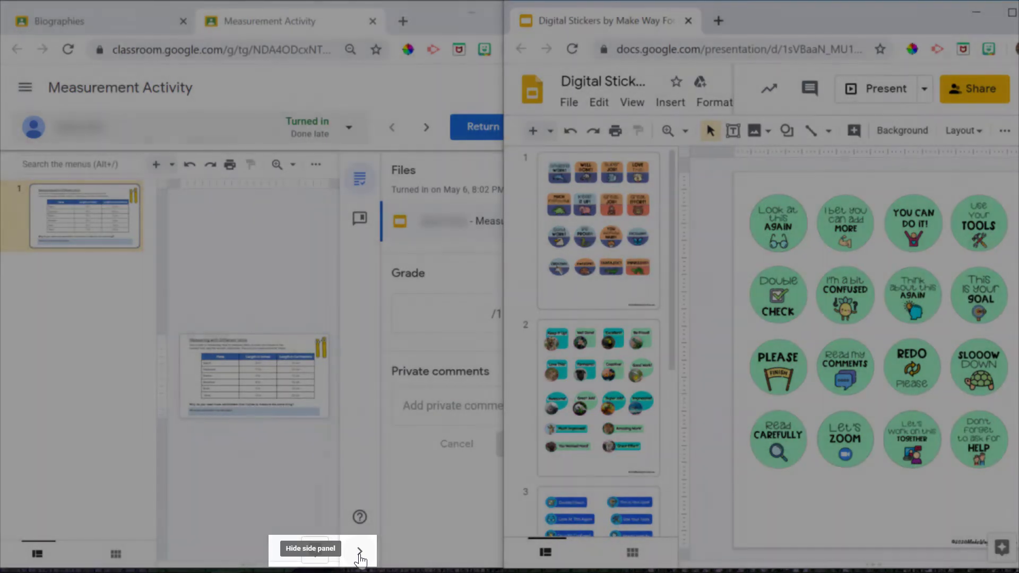
Hide the grading details and select the Think About This Again sticker on slide 3
left_click(360, 552)
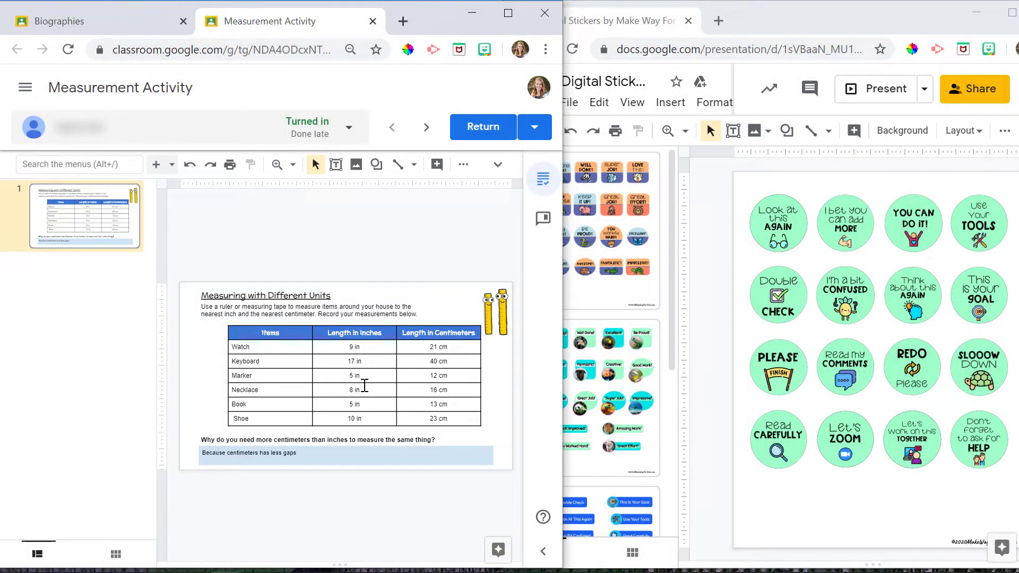
left_click(671, 213)
left_click_drag(671, 209, 673, 313)
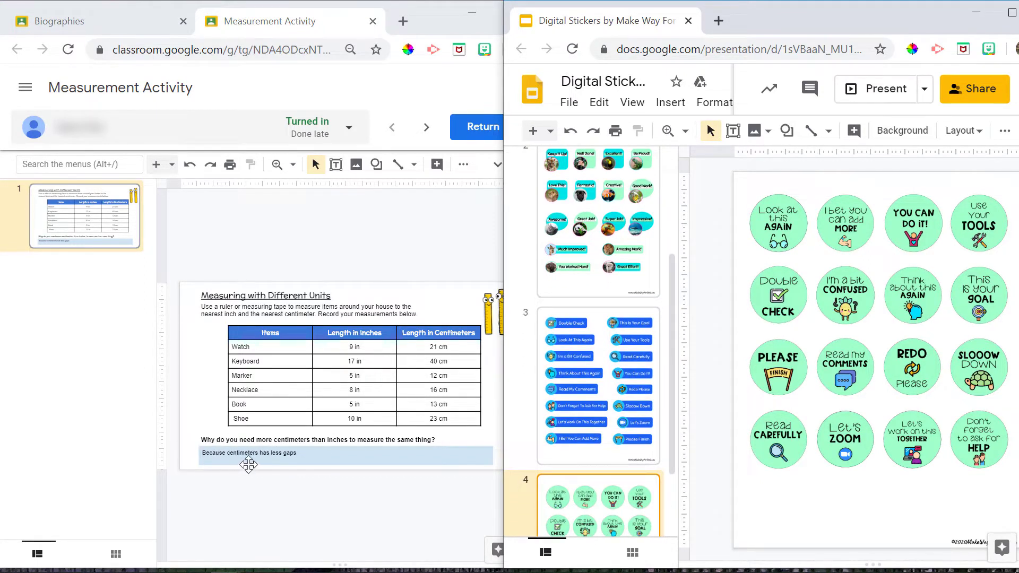
left_click(560, 410)
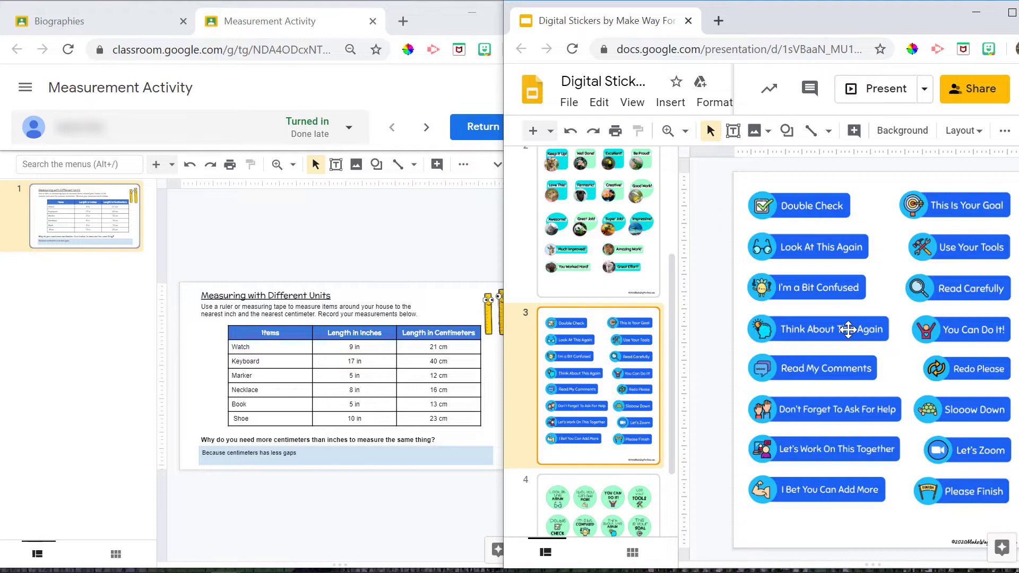
left_click(870, 332)
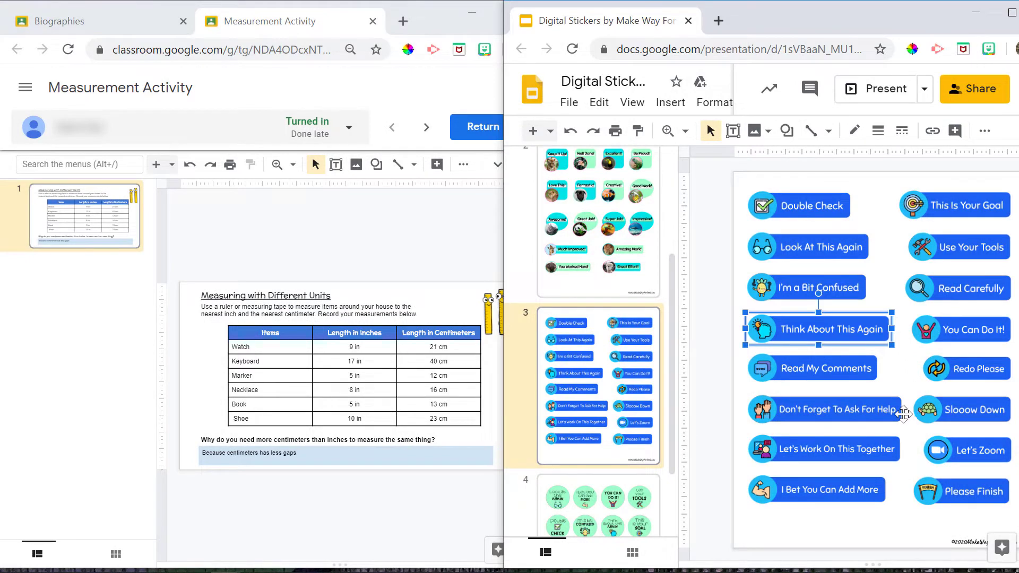
Paste the sticker onto the student's worksheet over the lower table rows
left_click(423, 310)
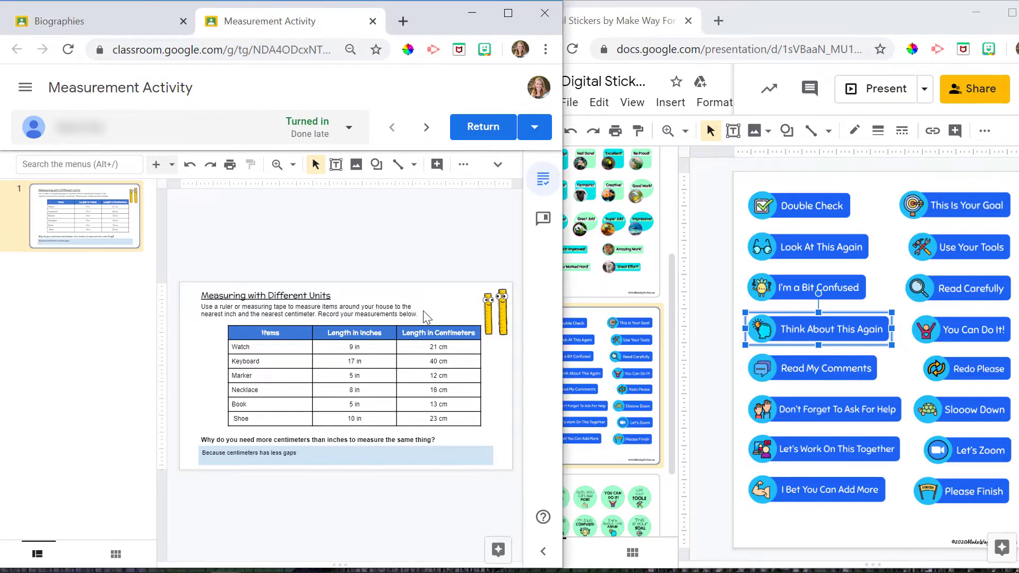
key("ctrl+v")
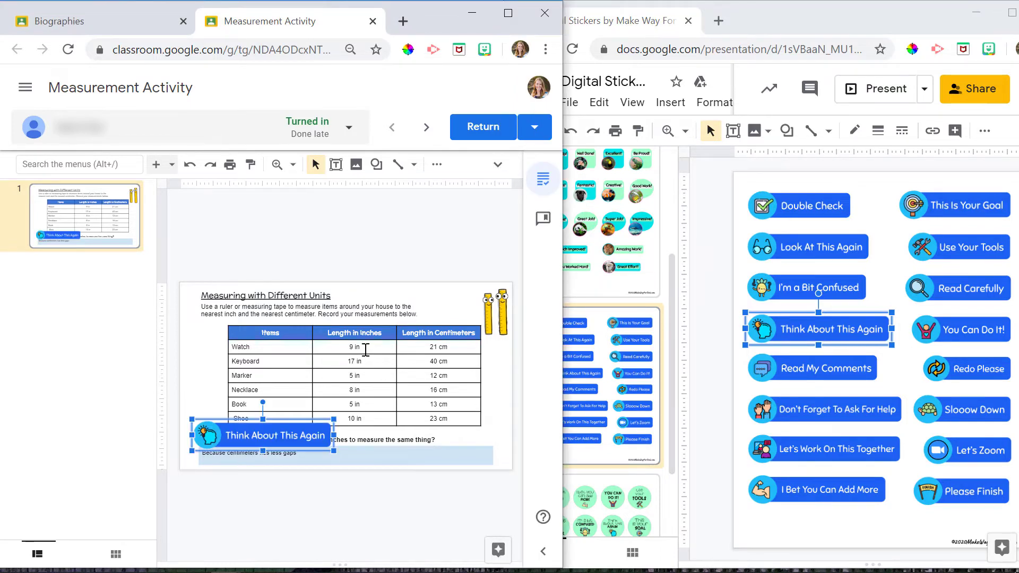
left_click_drag(317, 438, 317, 419)
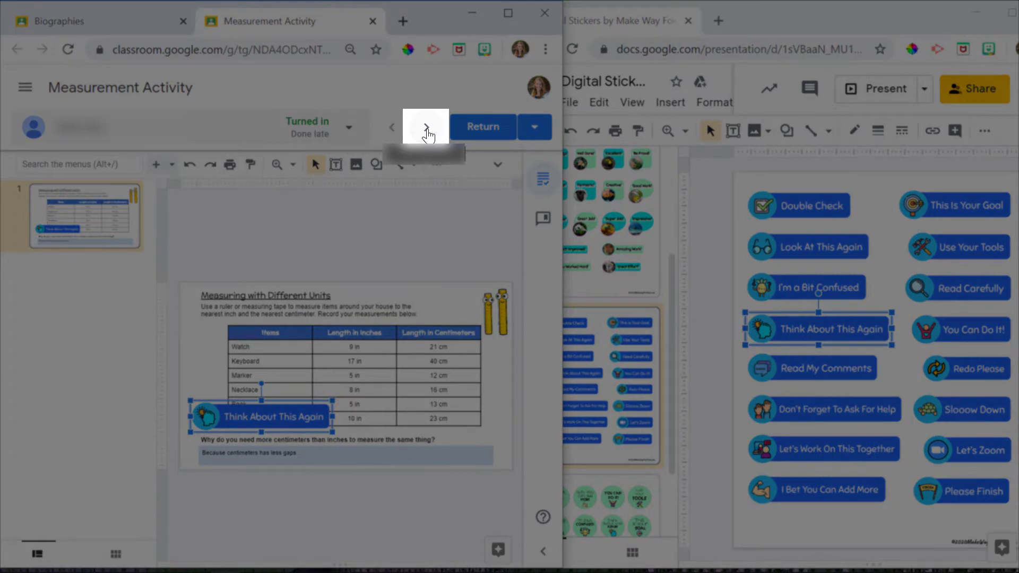
On the next student's worksheet, paste the Keep It Up! sticker above the Centimeters column
left_click(426, 128)
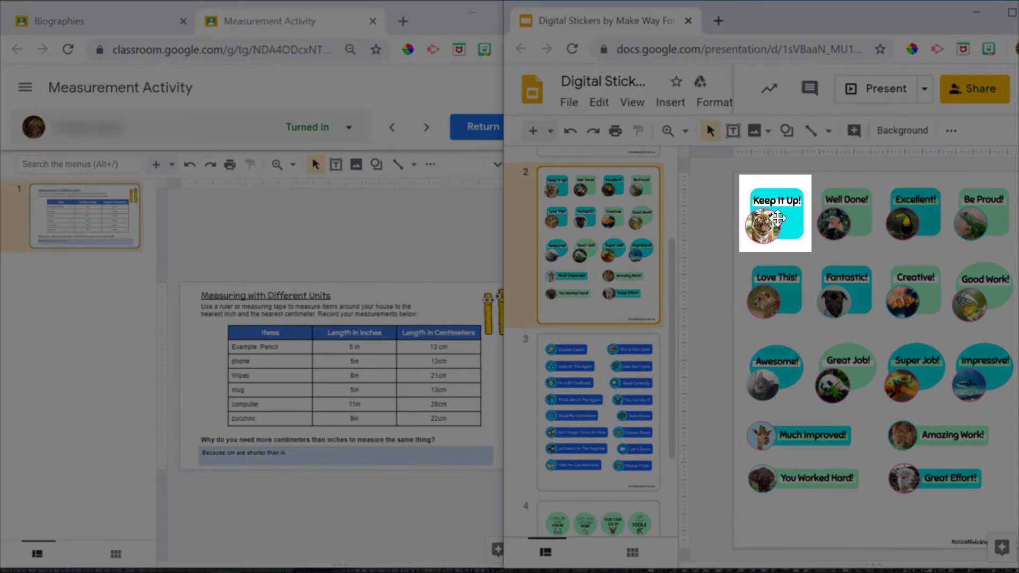
left_click(778, 218)
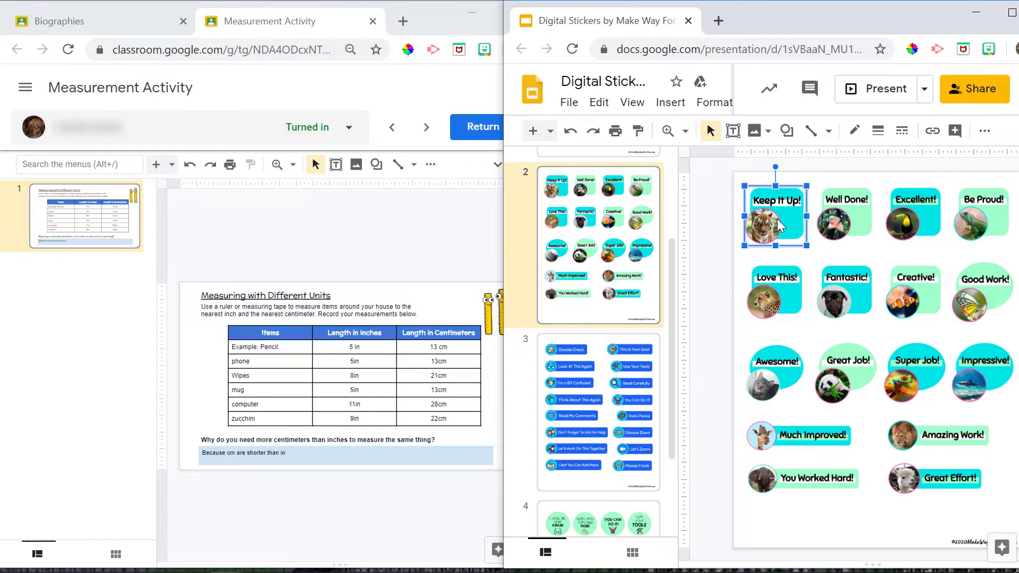
left_click(431, 306)
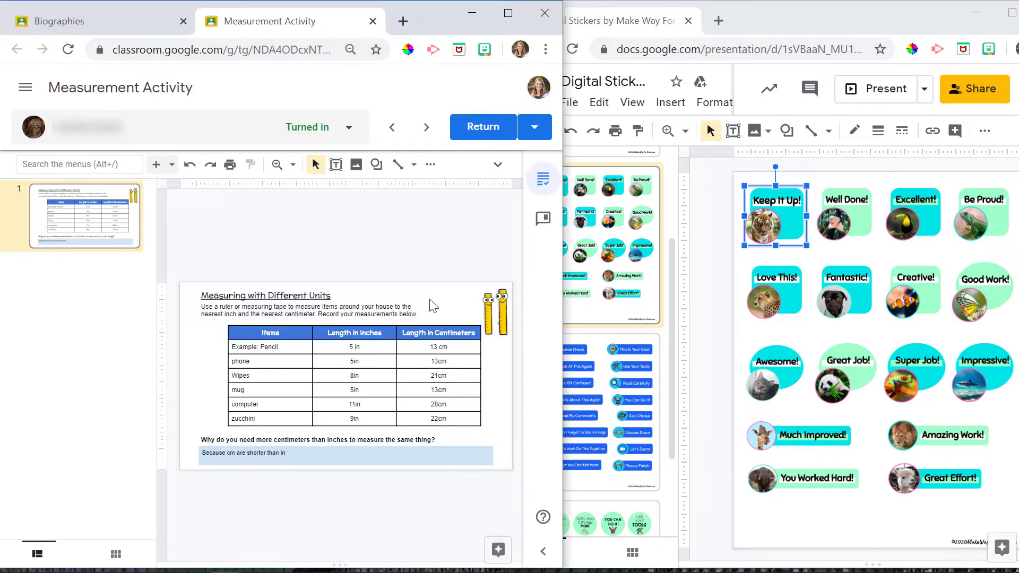
key("ctrl+v")
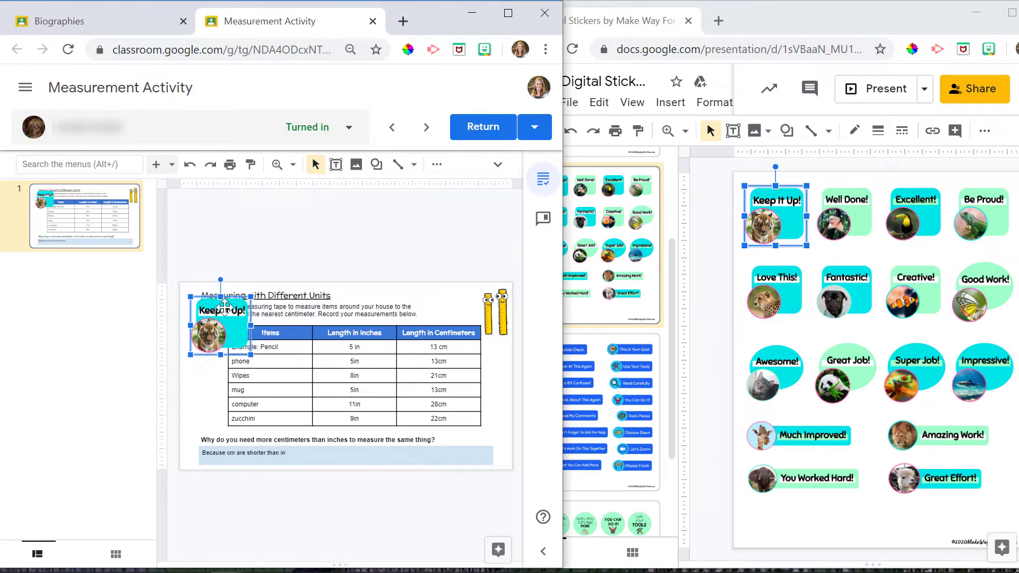
left_click_drag(220, 329, 427, 321)
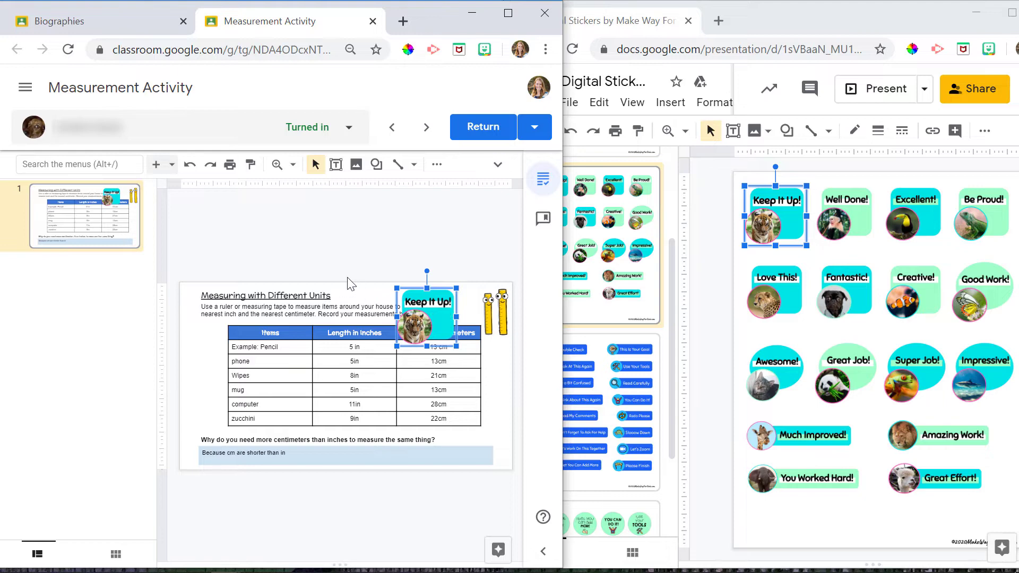
Open the Biographies Helen Keller document, hide the grading panel, and change Suggesting to Editing mode
left_click(62, 26)
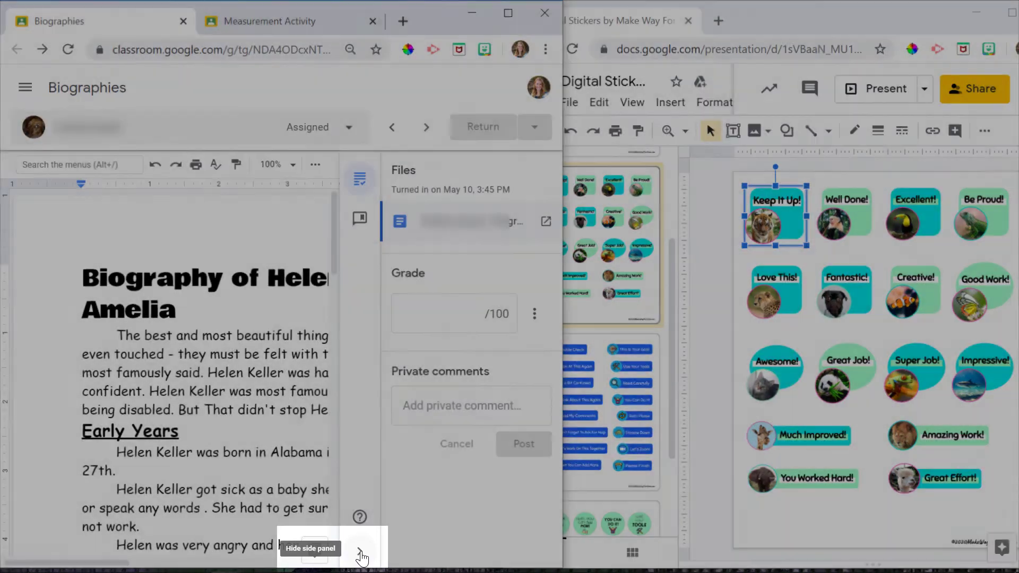
left_click(360, 552)
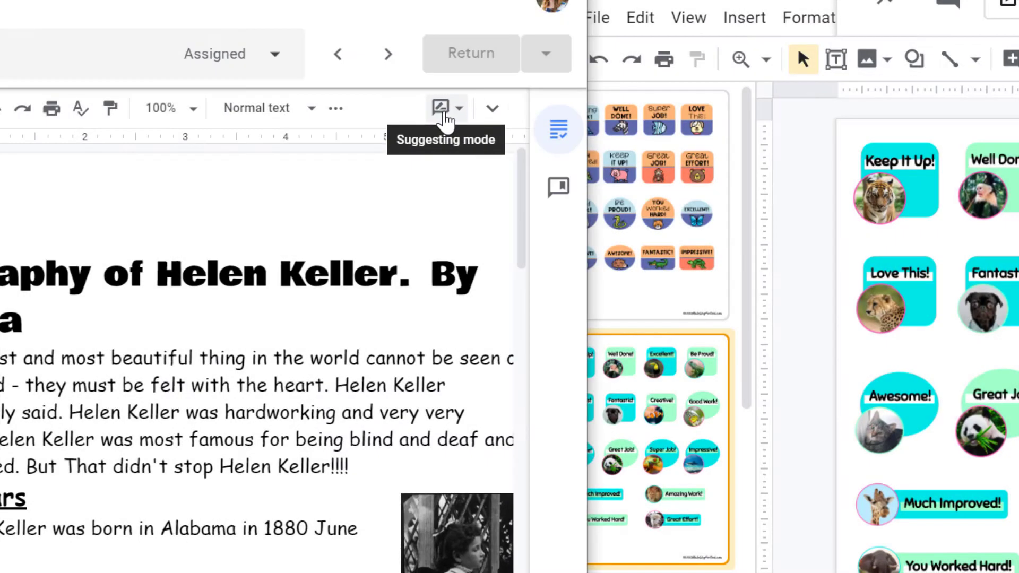
left_click(446, 119)
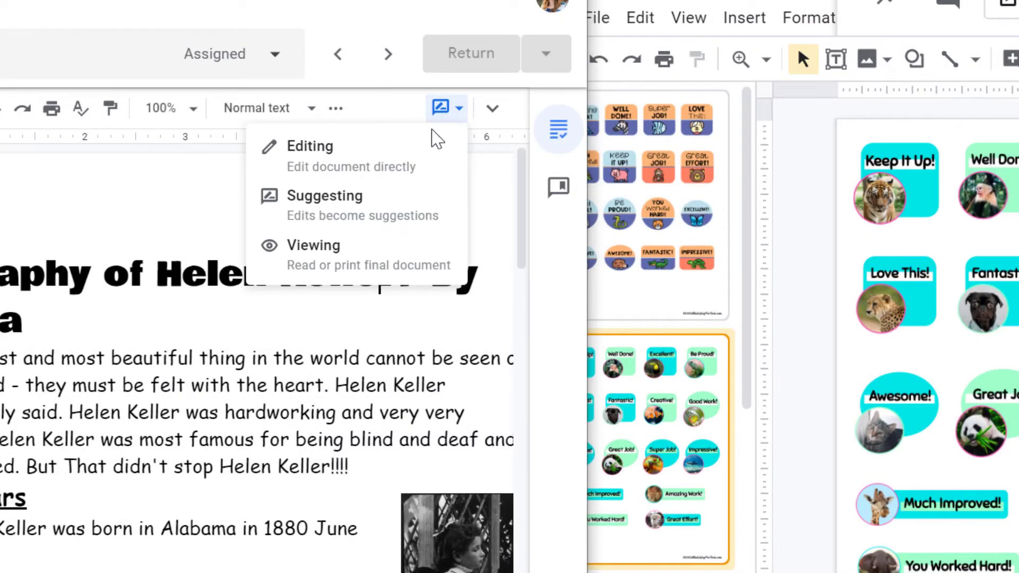
left_click(401, 158)
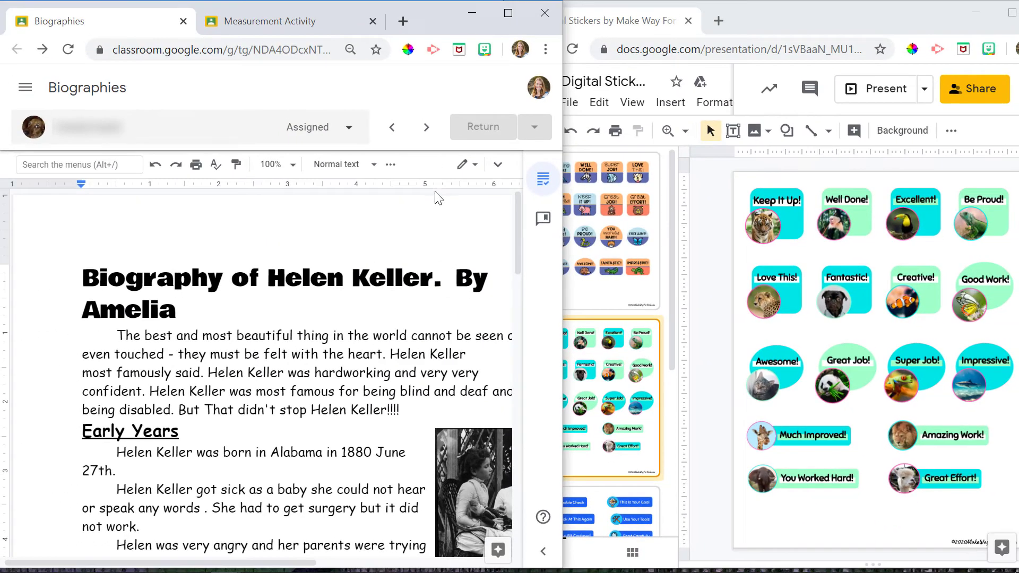
Copy the Amazing Work dolphin sticker from slide 1 and paste it before the essay's title
left_click(630, 237)
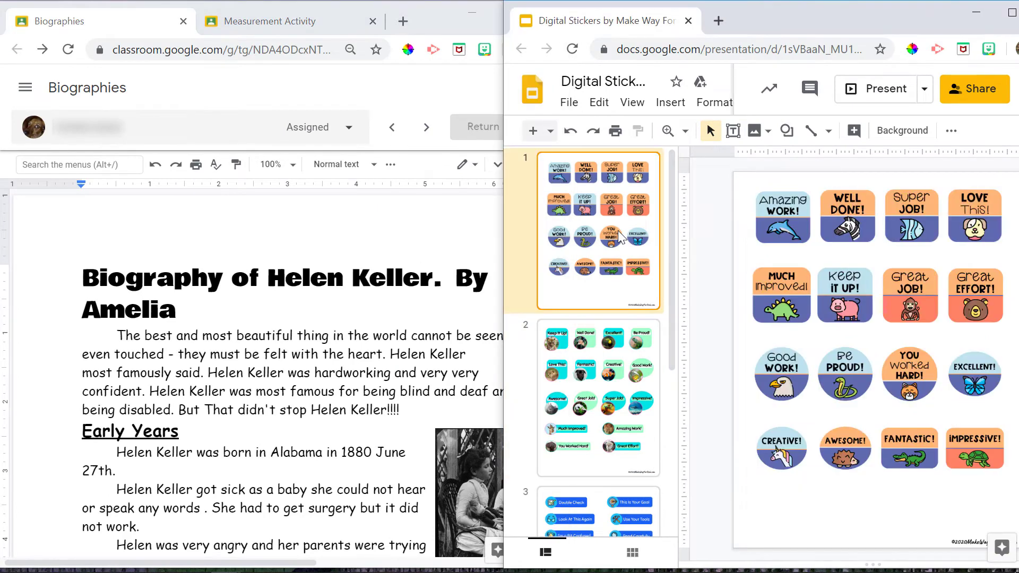
left_click(784, 220)
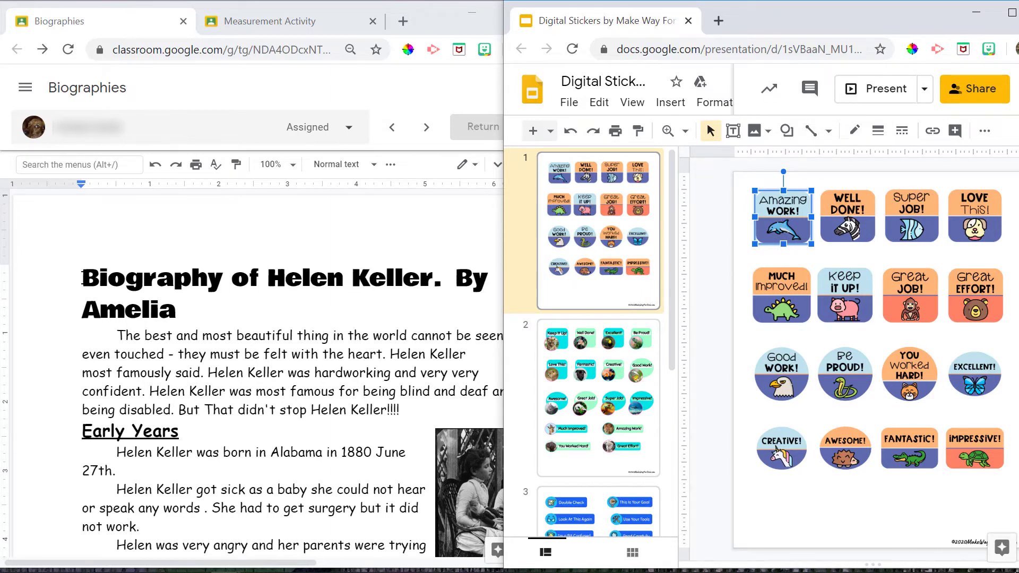
left_click(82, 277)
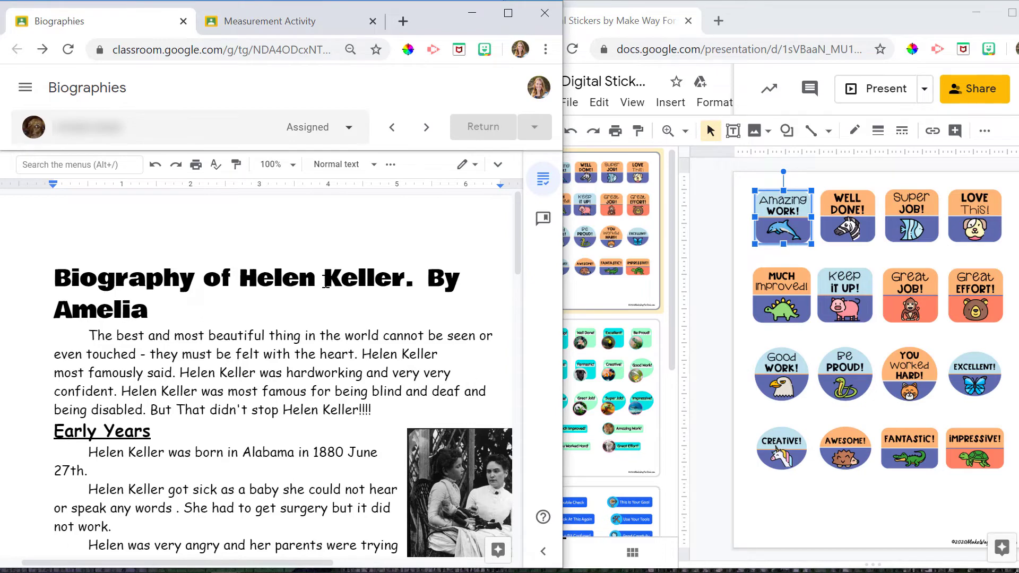
key("ctrl+v")
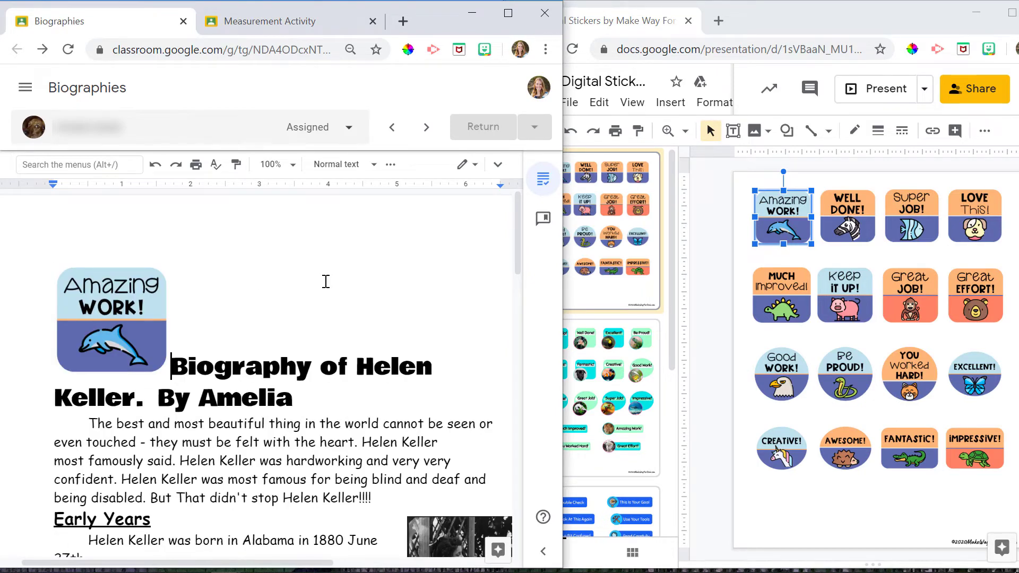
Set the sticker to Wrap text so the title and opening text flow around it
key("Return")
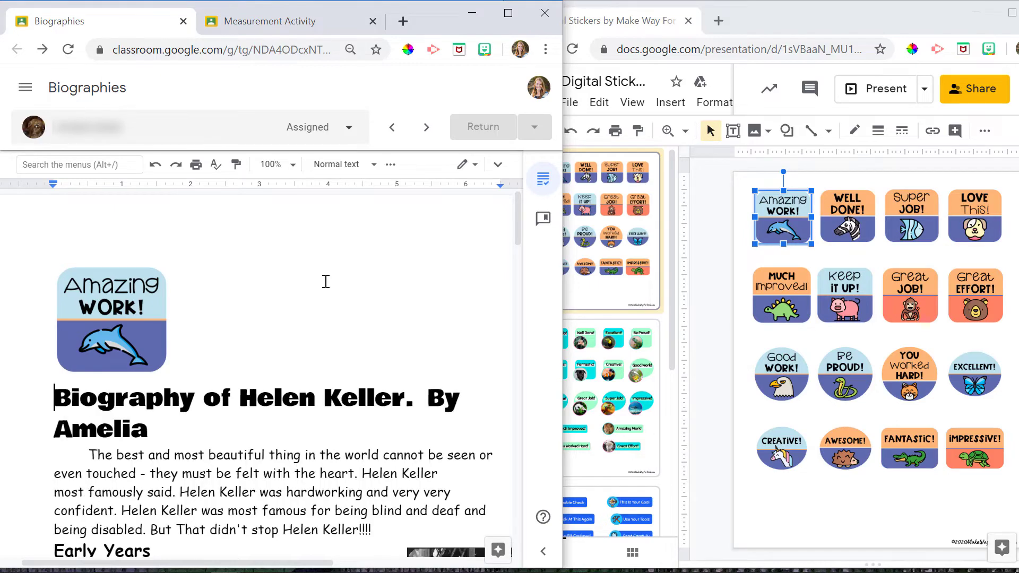
key("BackSpace")
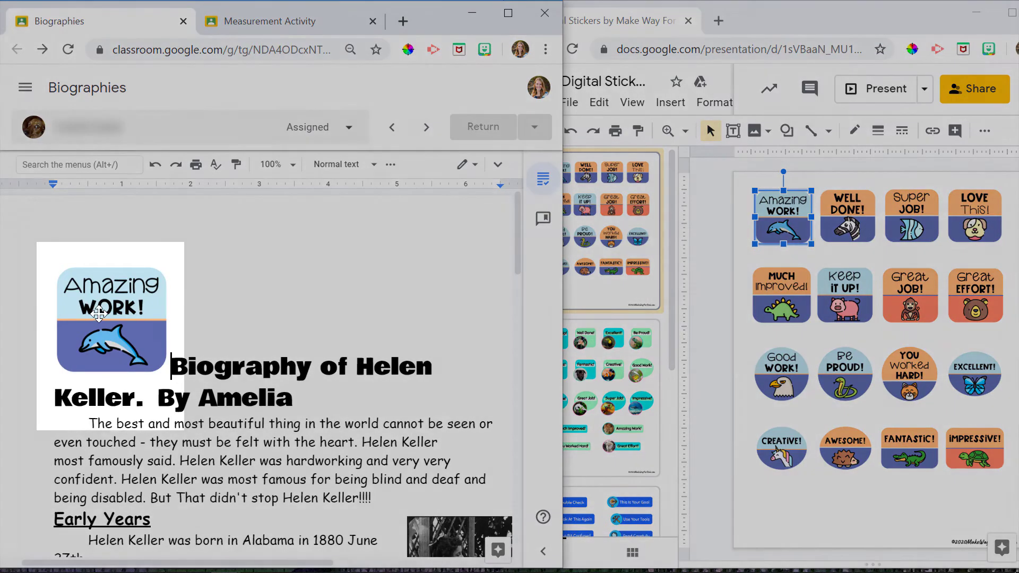
left_click(99, 313)
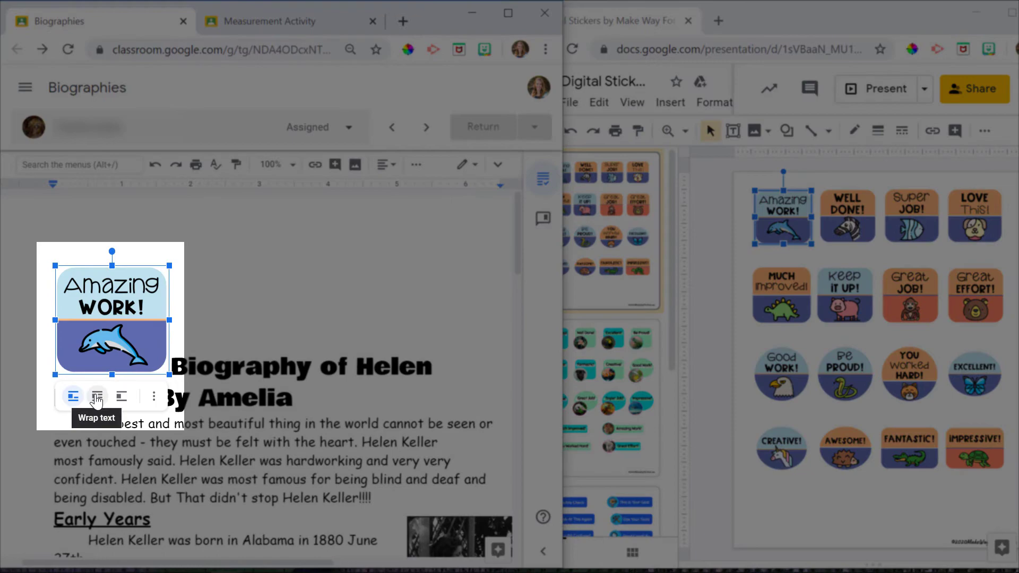
left_click(96, 401)
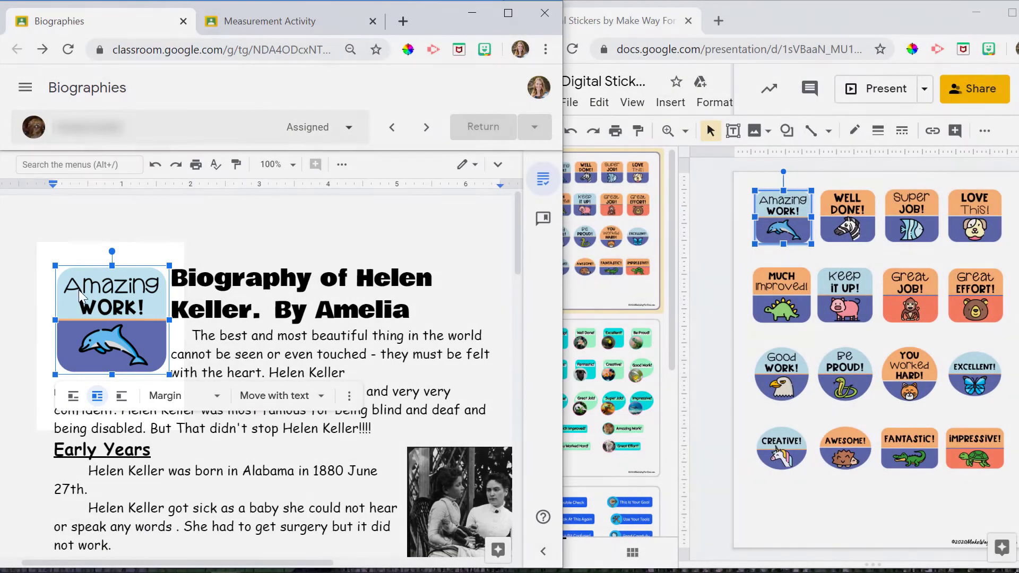
left_click(84, 252)
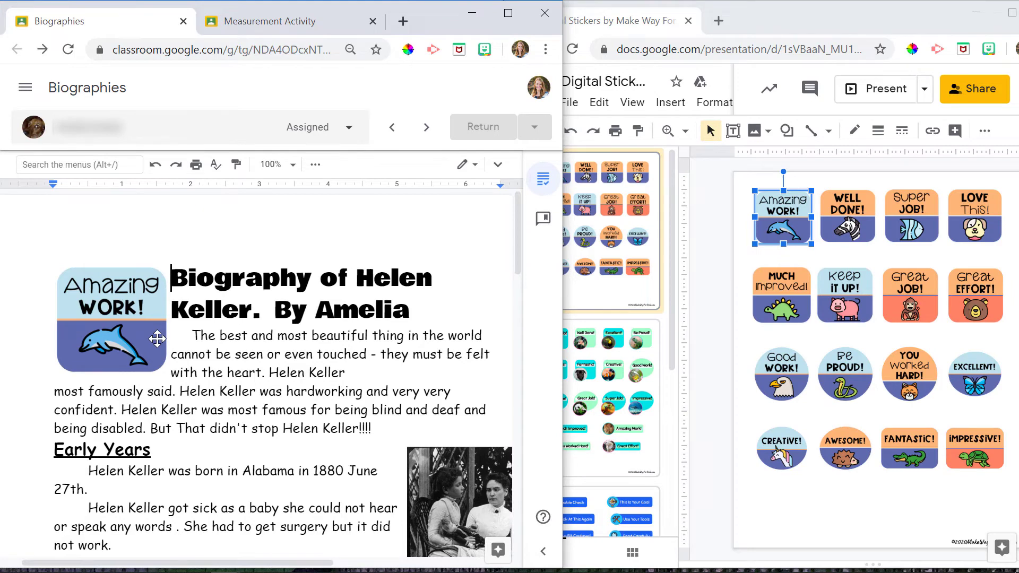
left_click(669, 199)
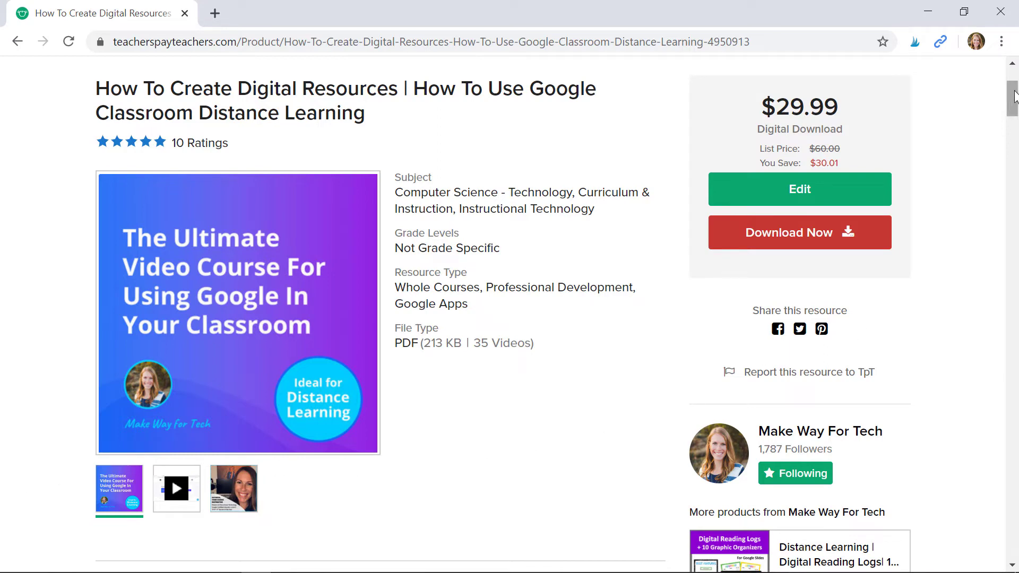
Scroll through the How To Create Digital Resources course's five modules, then return to the top
left_click_drag(1014, 95, 1016, 159)
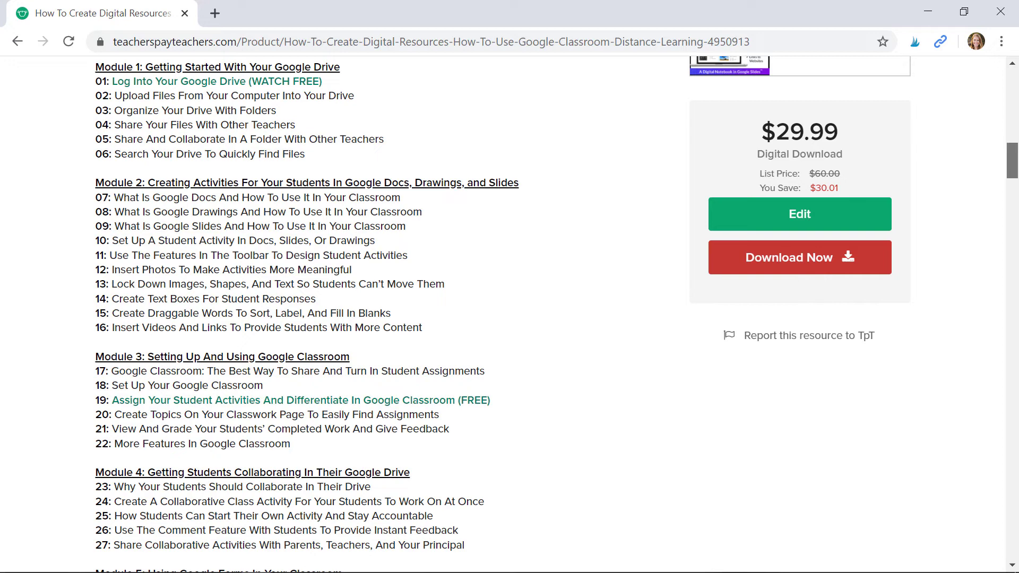
scroll(549, 313, "down", 1)
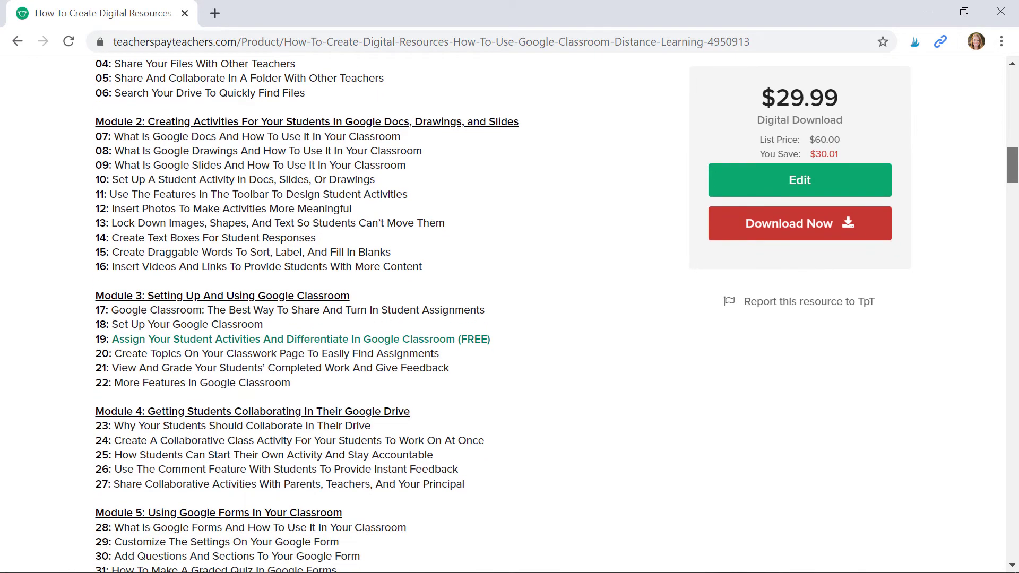
scroll(1016, 168, "down", 2)
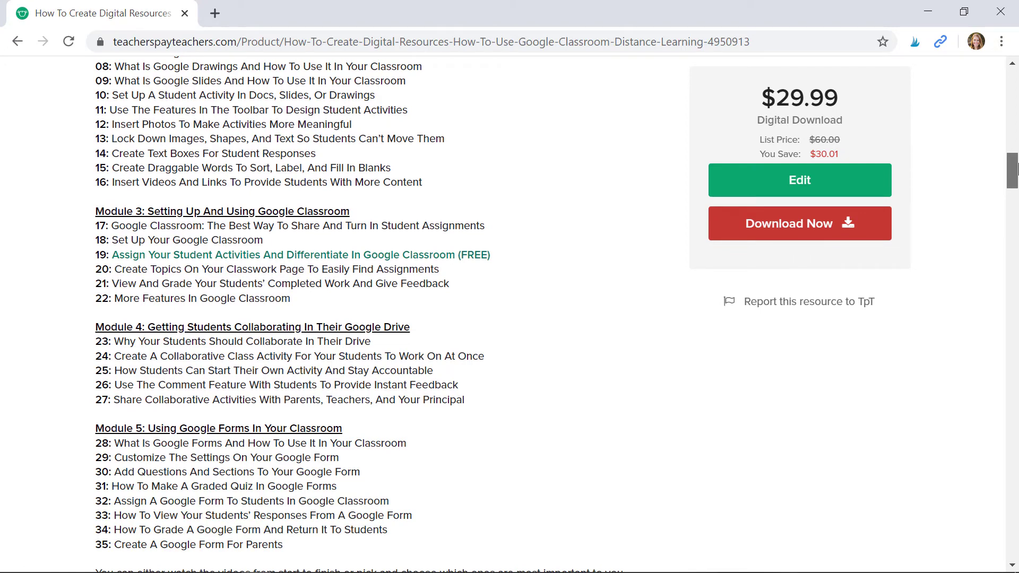
scroll(1016, 168, "down", 1)
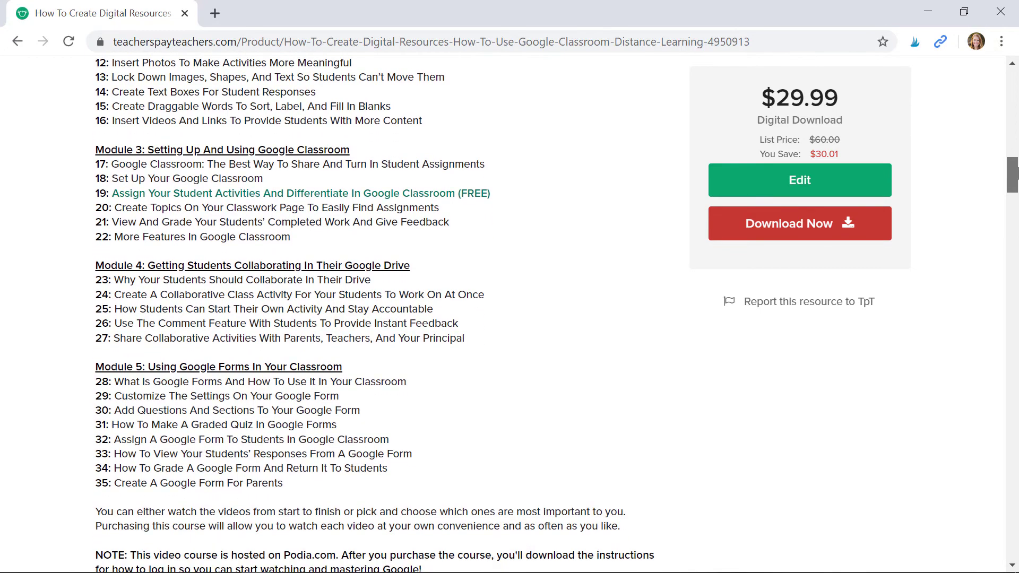
scroll(1017, 169, "down", 1)
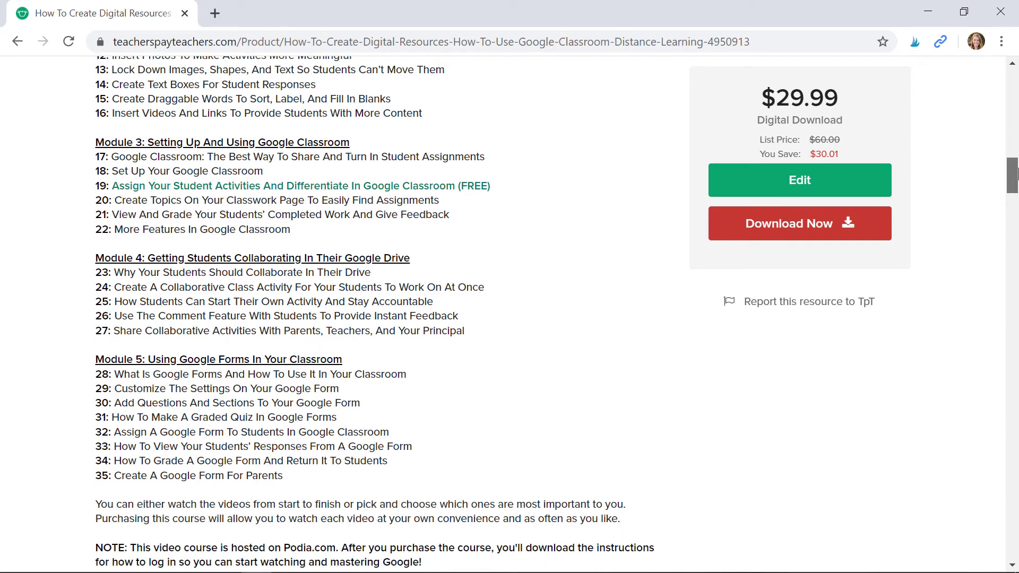
left_click_drag(1017, 169, 1018, 96)
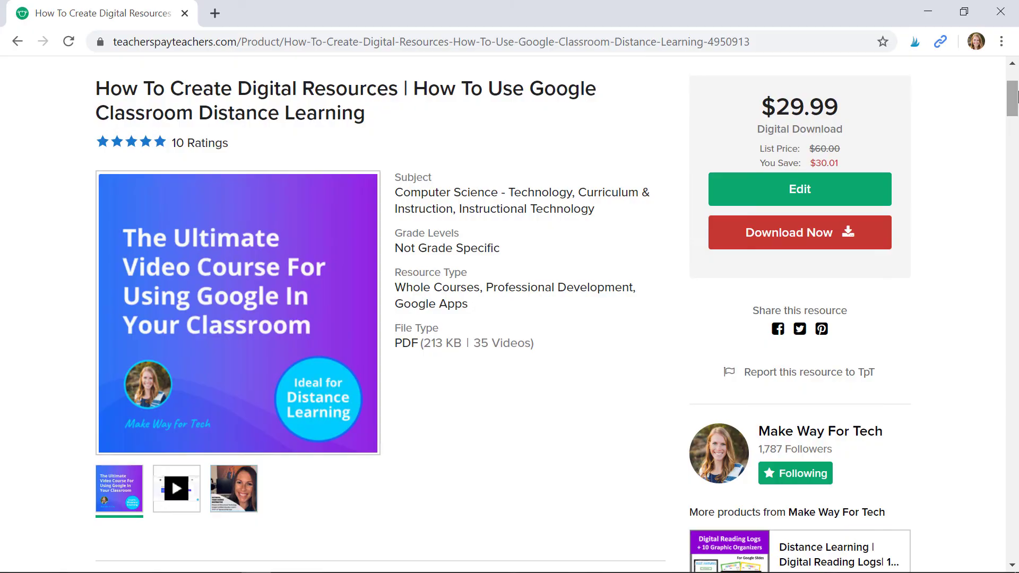